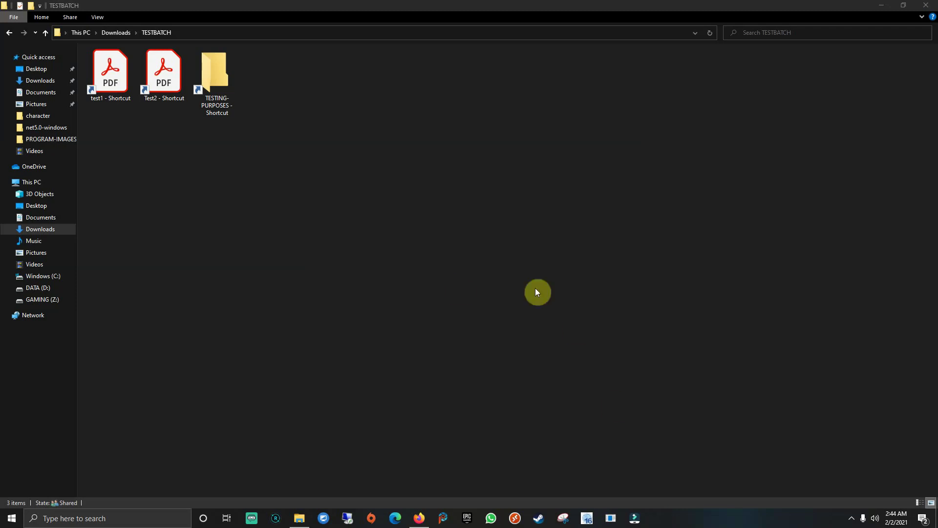
Select the test1, Test2 and TESTING-PURPOSES shortcuts in turn in TESTBATCH, then clear the selection
click(301, 144)
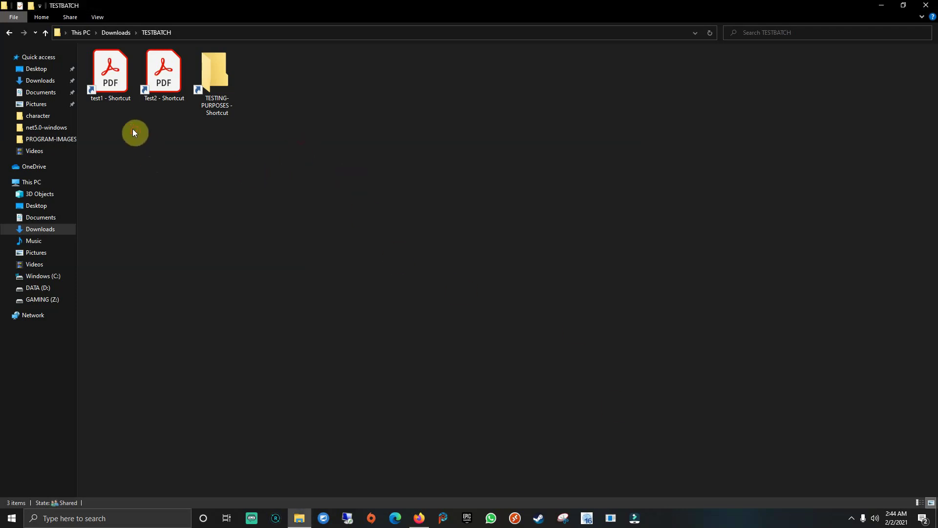
click(163, 80)
click(209, 71)
click(164, 71)
click(111, 71)
click(207, 65)
click(164, 73)
click(104, 73)
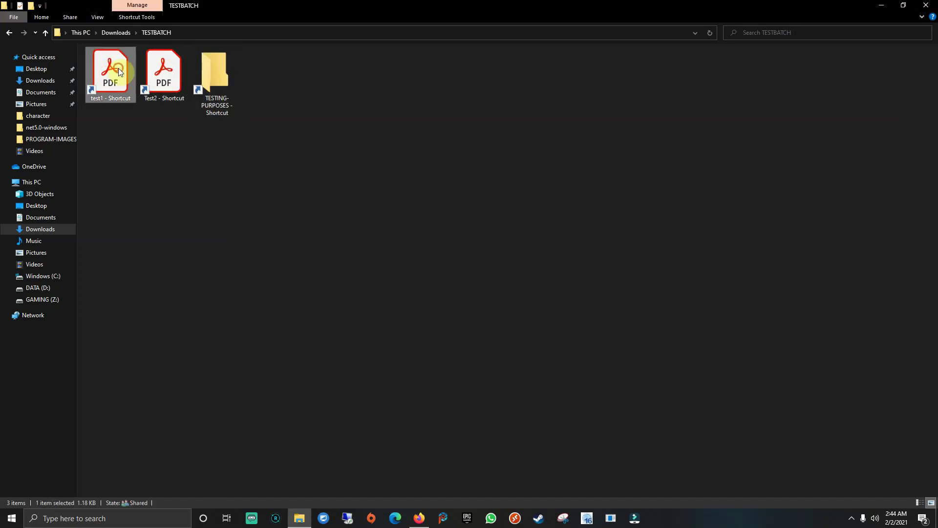
click(295, 85)
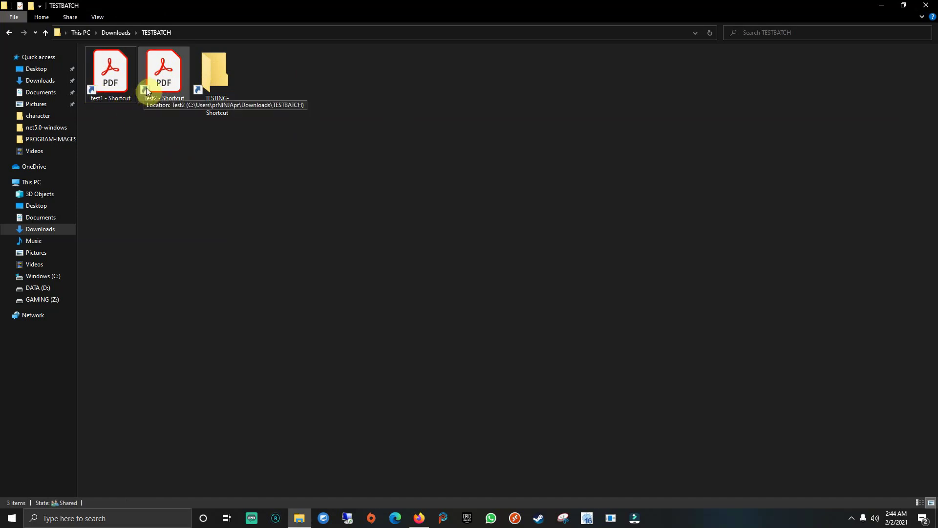
click(311, 109)
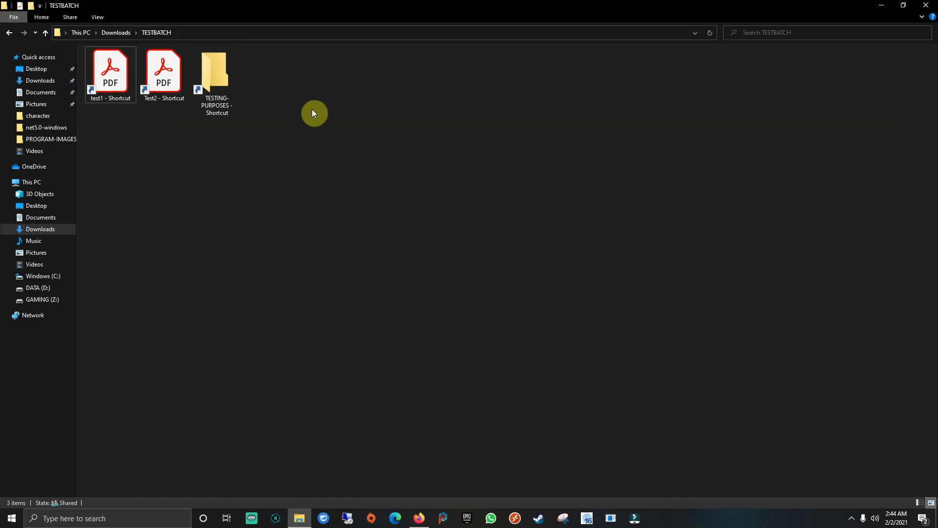
Inspect the Test2 shortcut's target path in Properties, close it unchanged and deselect Test2
right_click(169, 78)
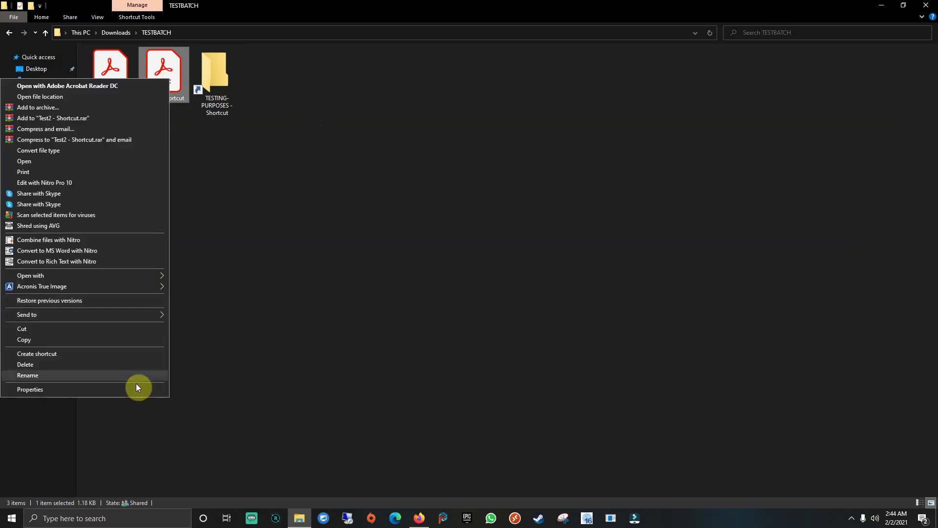
click(131, 389)
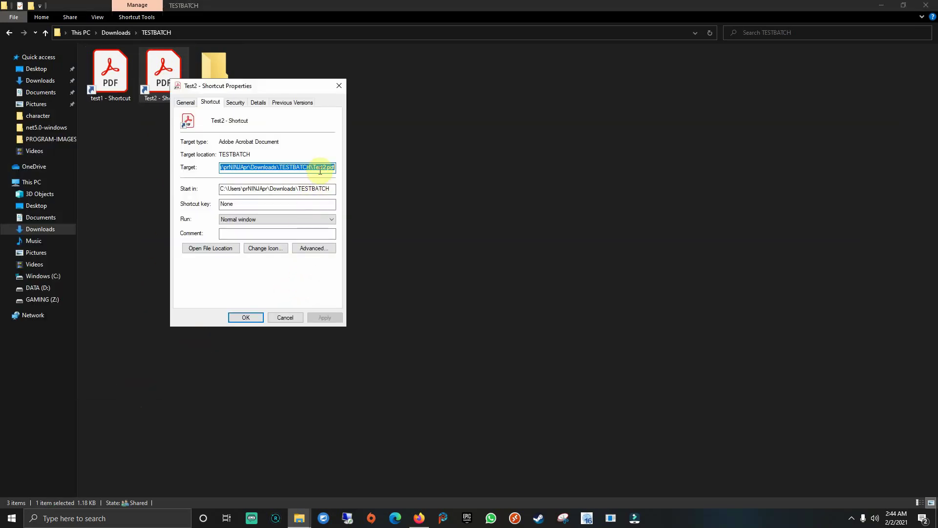
drag(319, 167, 336, 167)
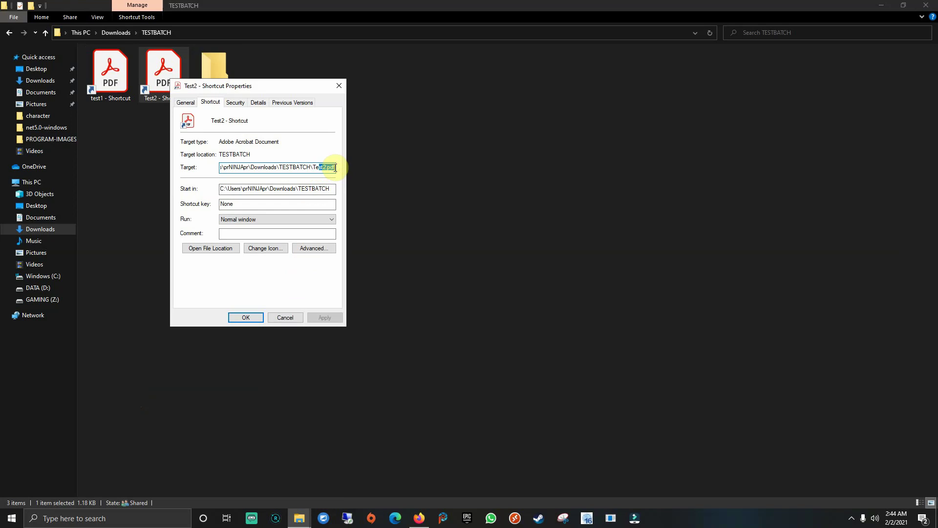
click(279, 167)
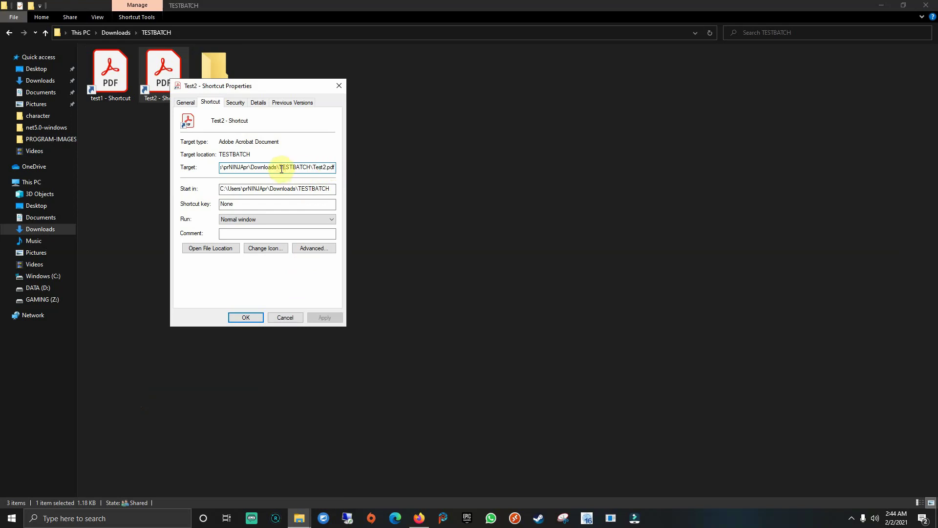
click(337, 167)
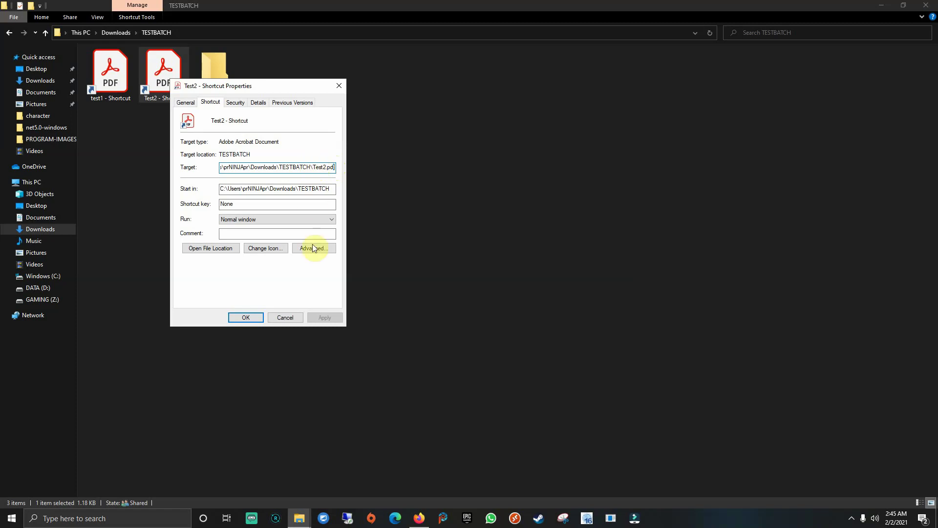
click(284, 317)
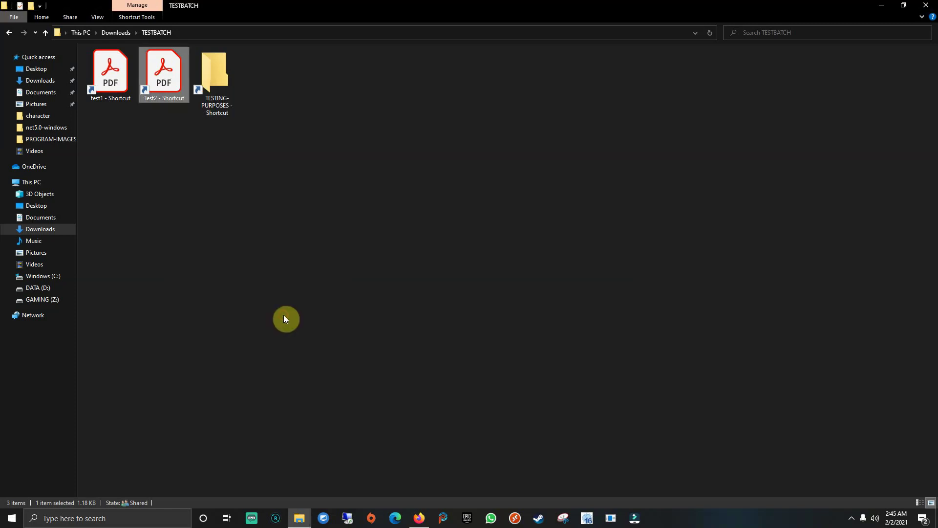
click(246, 189)
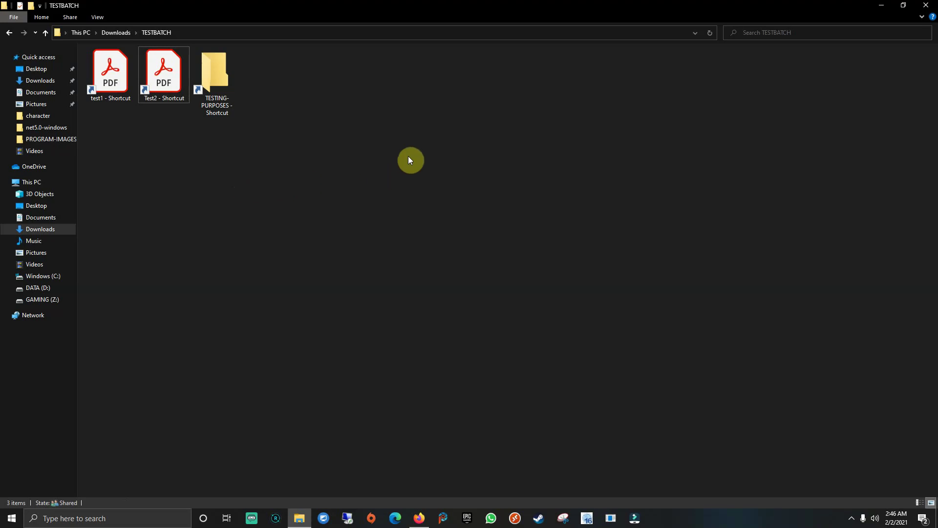
Switch to Firefox, which shows the Macrium Reflect 7 Free Edition page
click(420, 517)
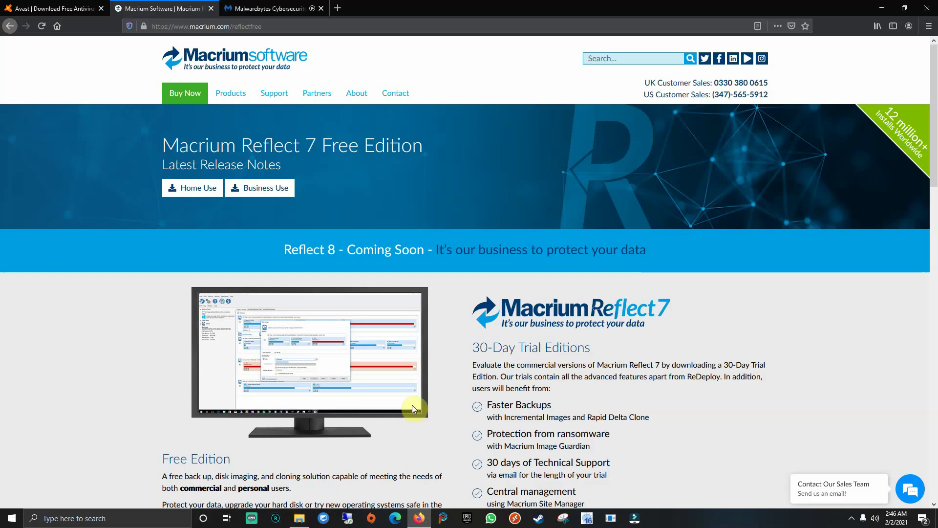
click(415, 195)
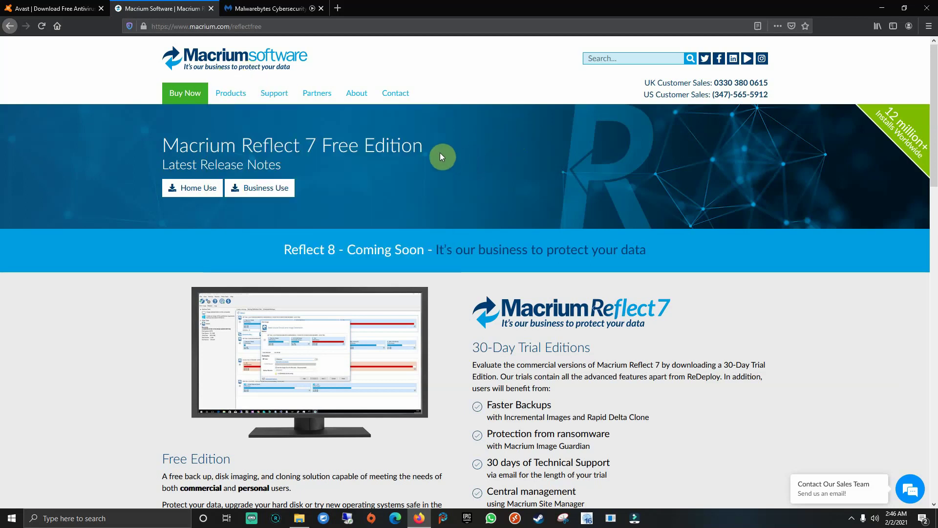
Flip between the Malwarebytes and Avast tabs, then return to File Explorer on TESTBATCH
click(241, 10)
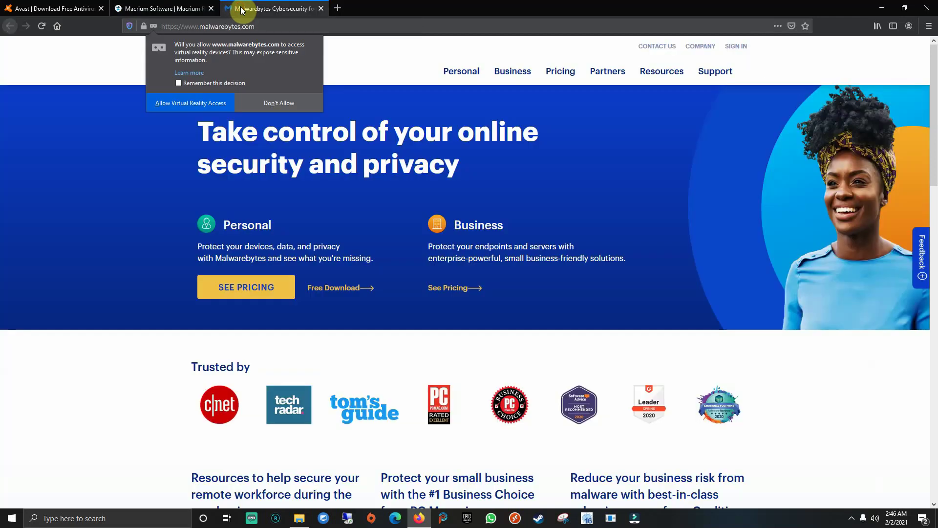
click(47, 8)
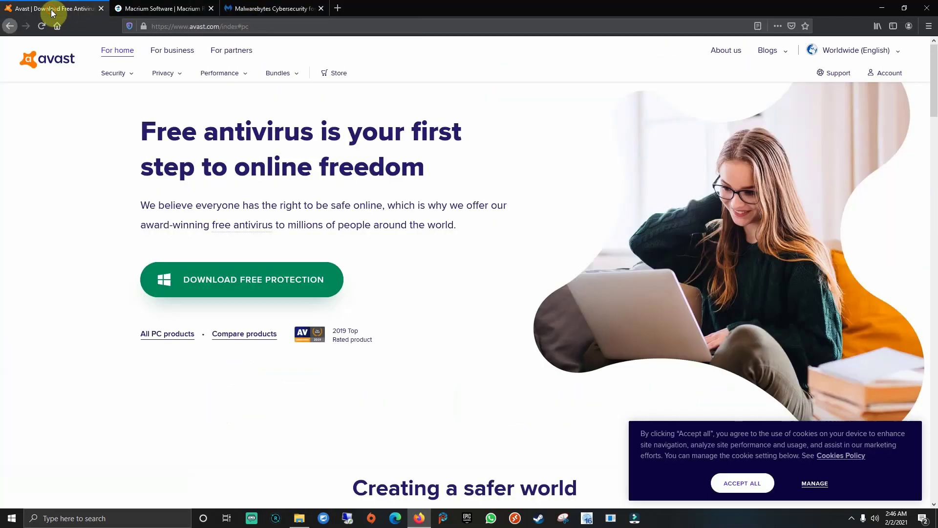
click(268, 14)
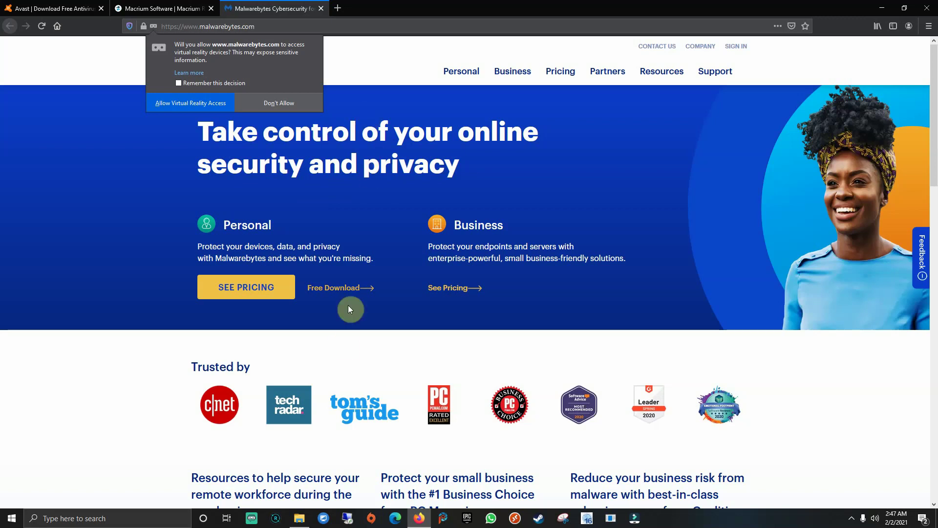
click(299, 519)
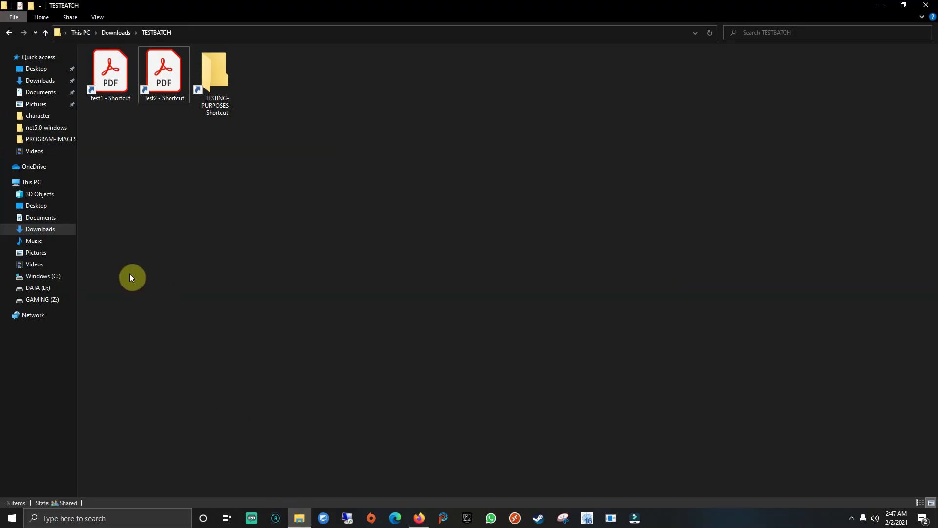
Edit RunScan from Documents in a maximized Notepad and scroll through its attrib, del, cleanmgr and chkdsk commands
click(49, 217)
scroll(261, 312, down, 10)
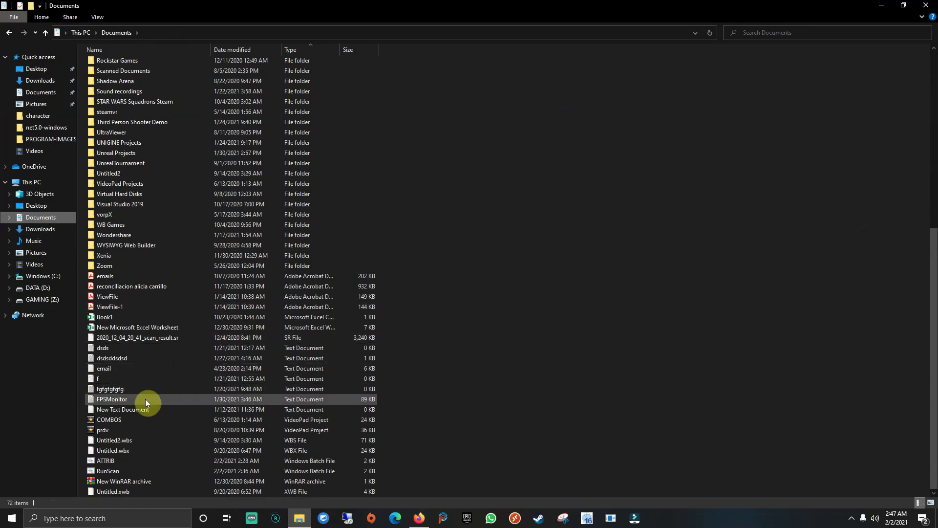
right_click(117, 469)
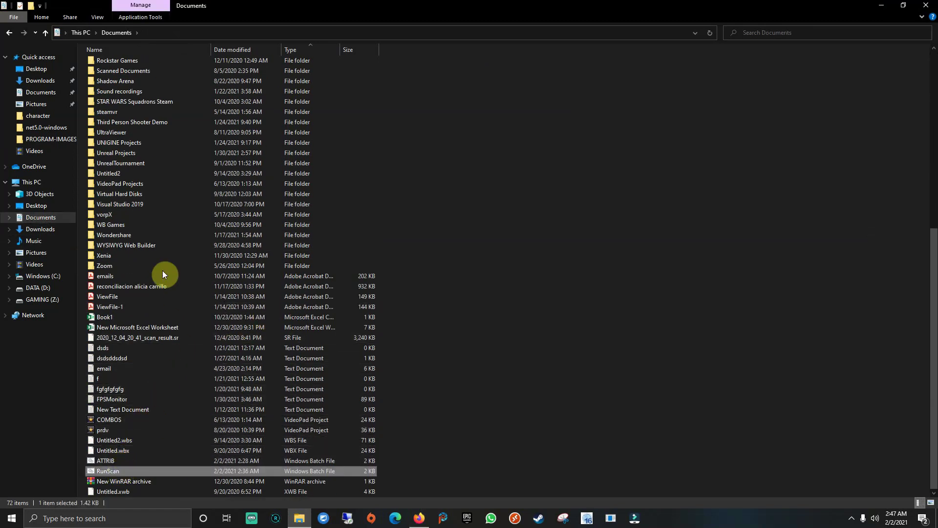
click(45, 215)
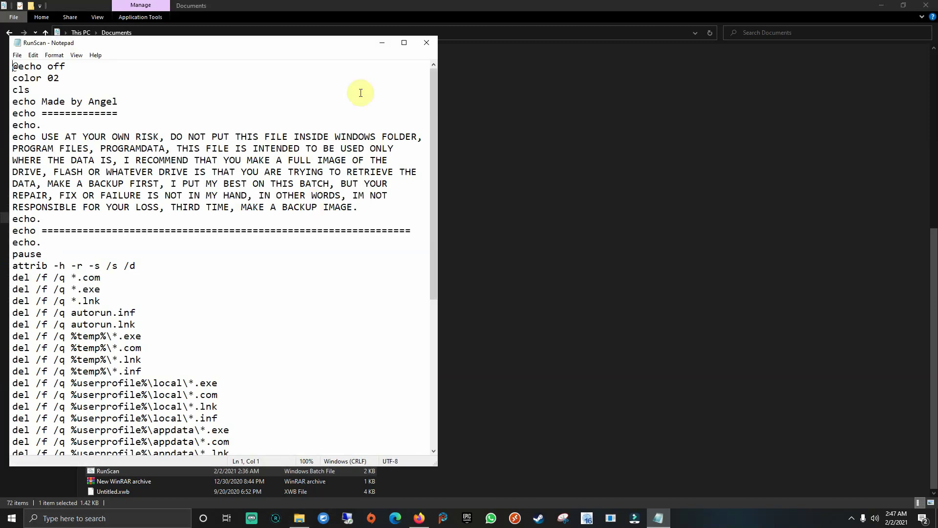
click(404, 43)
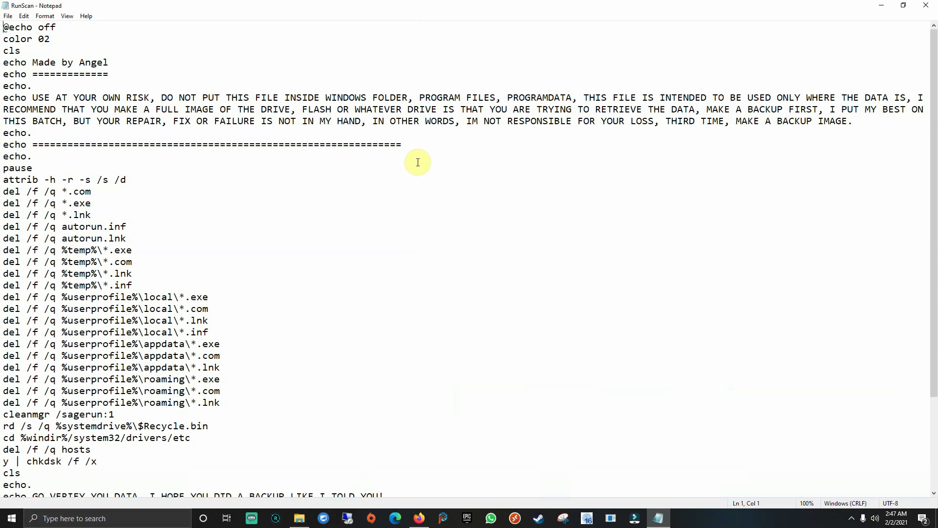
scroll(222, 342, down, 1)
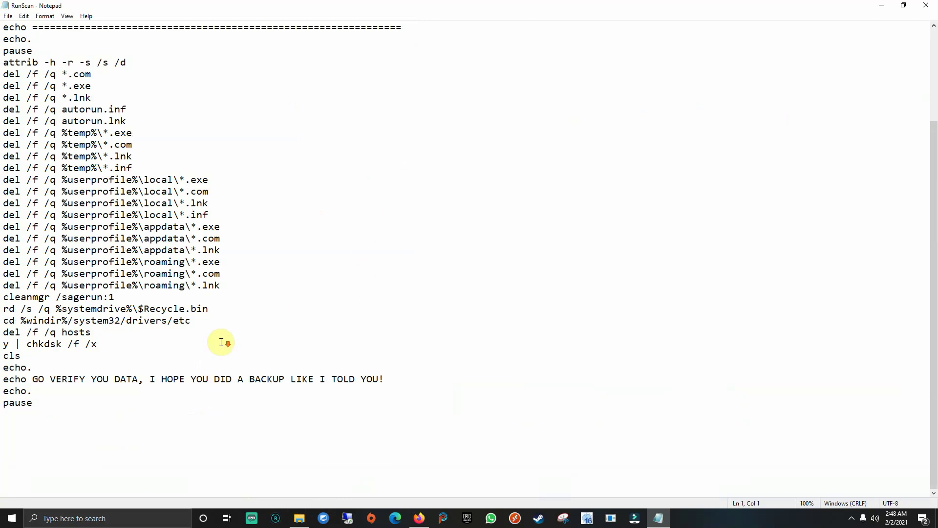
scroll(221, 342, down, 3)
scroll(221, 342, up, 4)
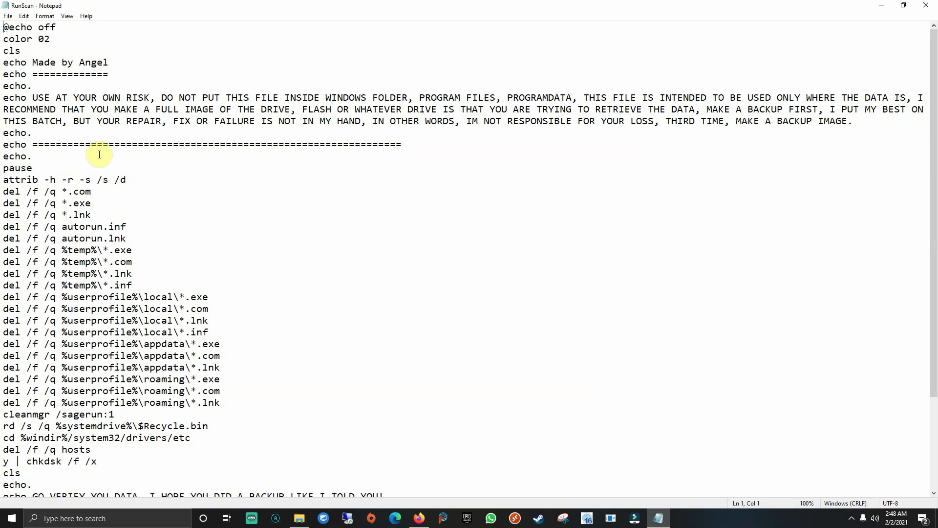
Save the script into Downloads\TESTBATCH with type All Files, appending .bat to name it RunScan.bat
click(8, 16)
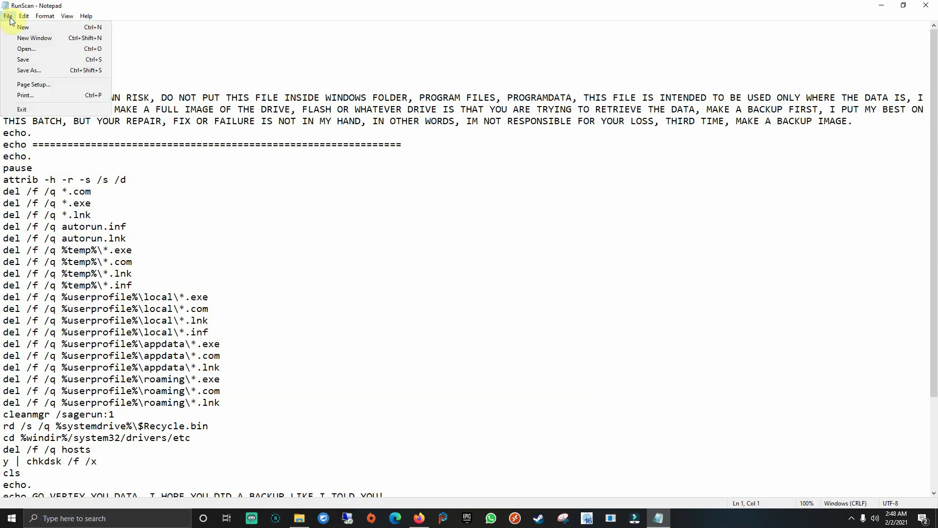
click(19, 71)
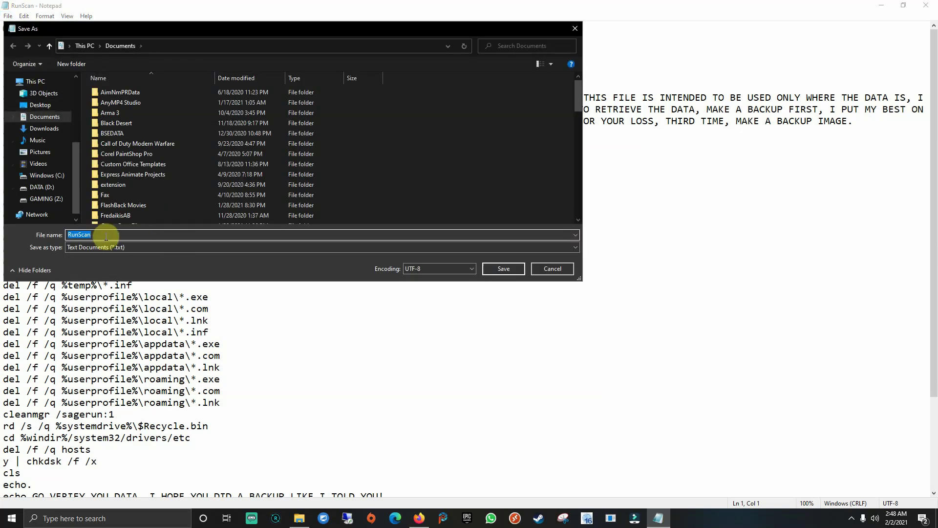
click(104, 247)
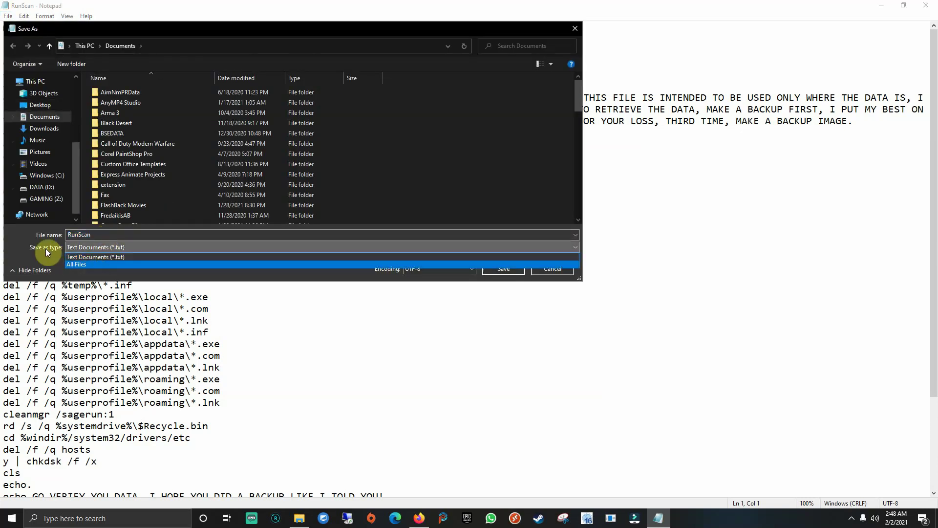
click(75, 264)
click(77, 234)
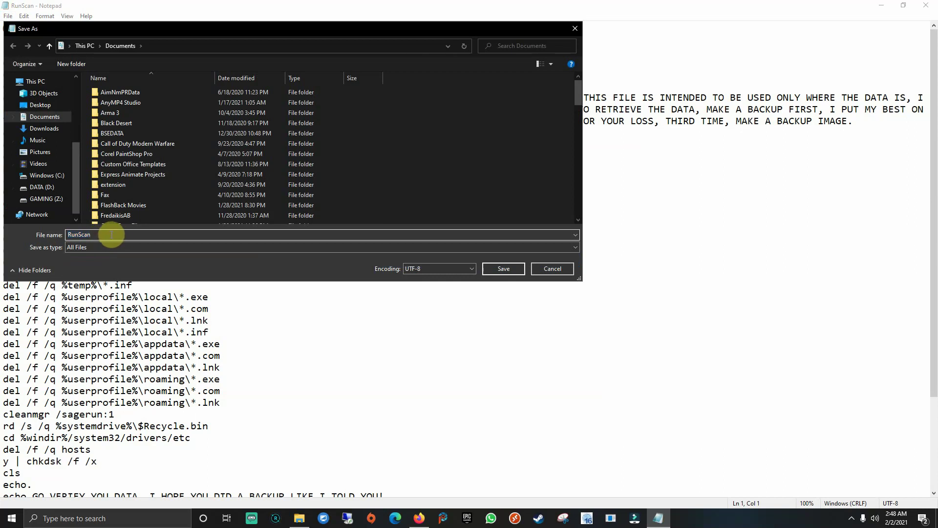
click(44, 128)
double_click(107, 104)
click(100, 235)
click(100, 235)
text(.bat)
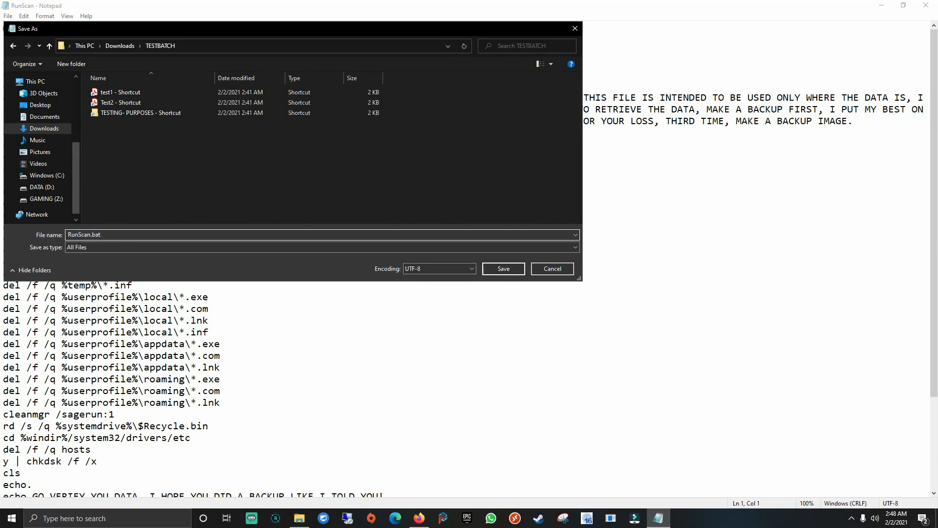
key(Return)
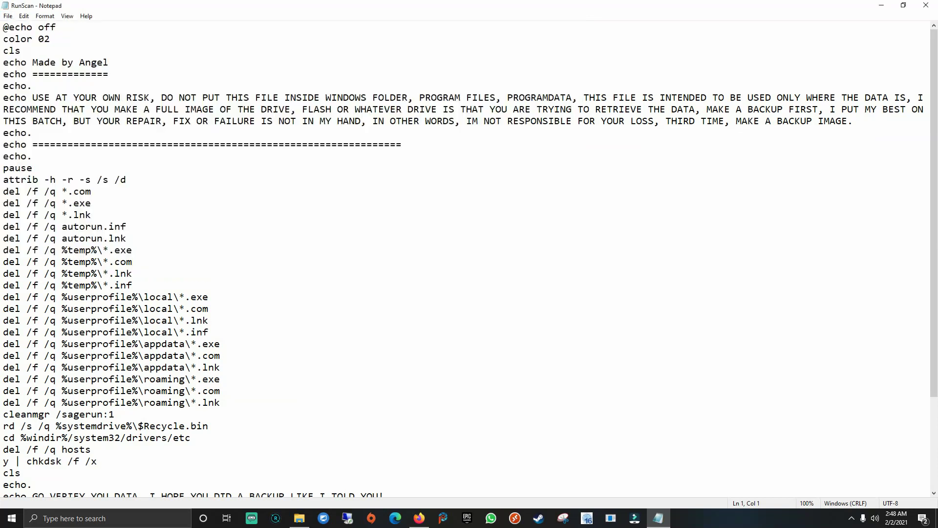
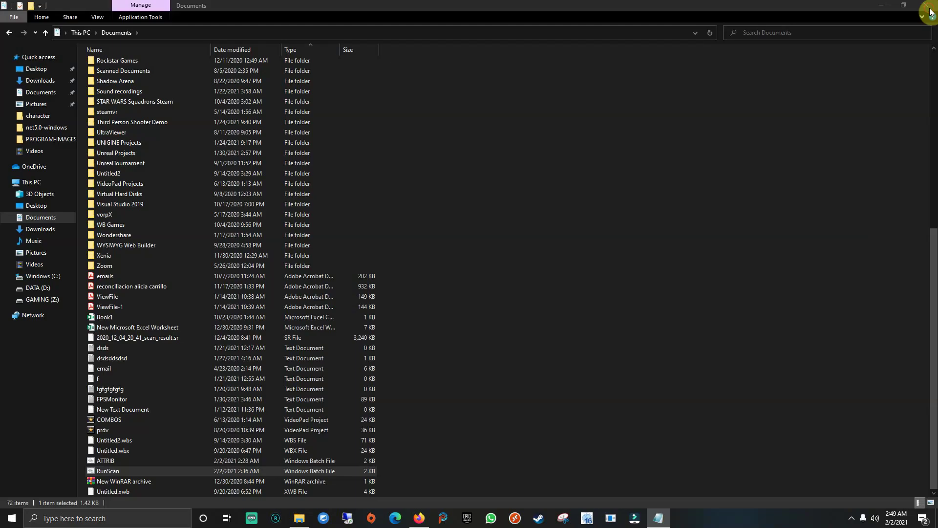
Open the TESTBATCH folder in Downloads to view RunScan and its three shortcuts
click(44, 81)
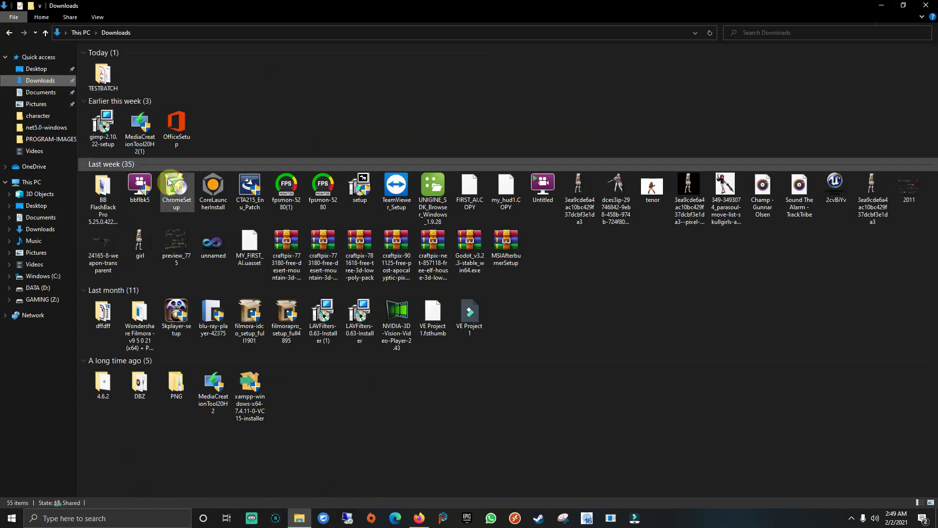
double_click(103, 78)
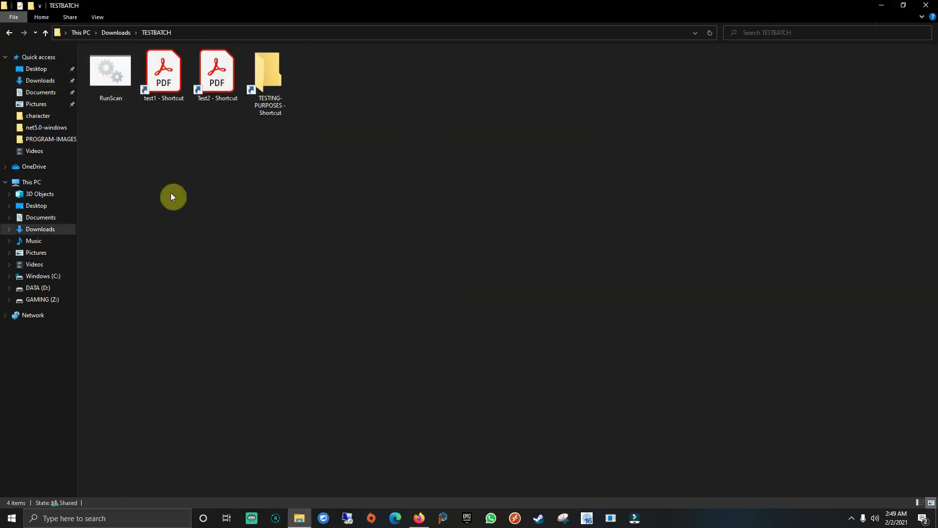
click(120, 85)
drag(145, 152, 277, 81)
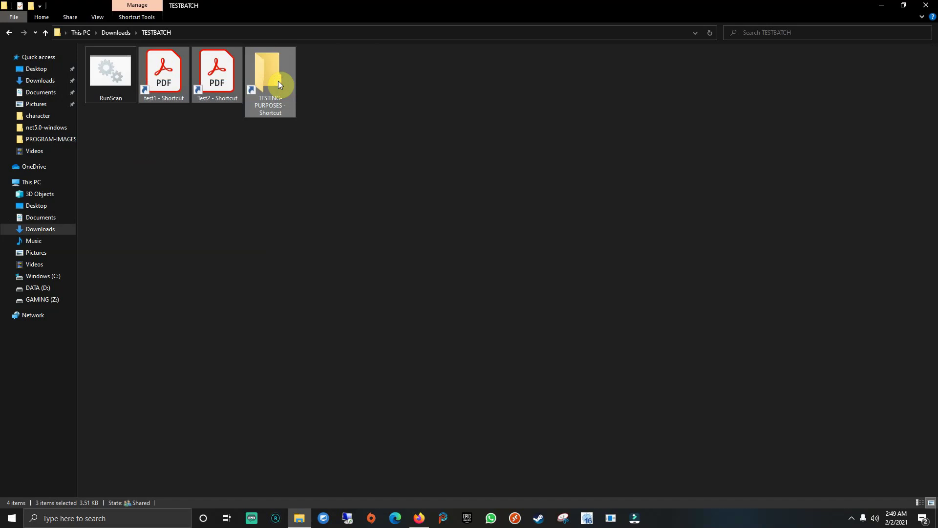
click(171, 183)
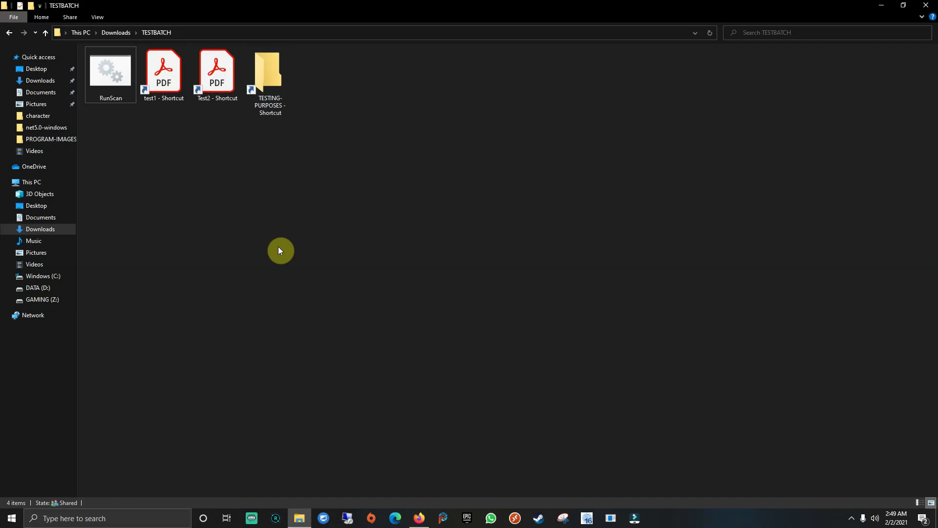
click(189, 185)
right_click(114, 69)
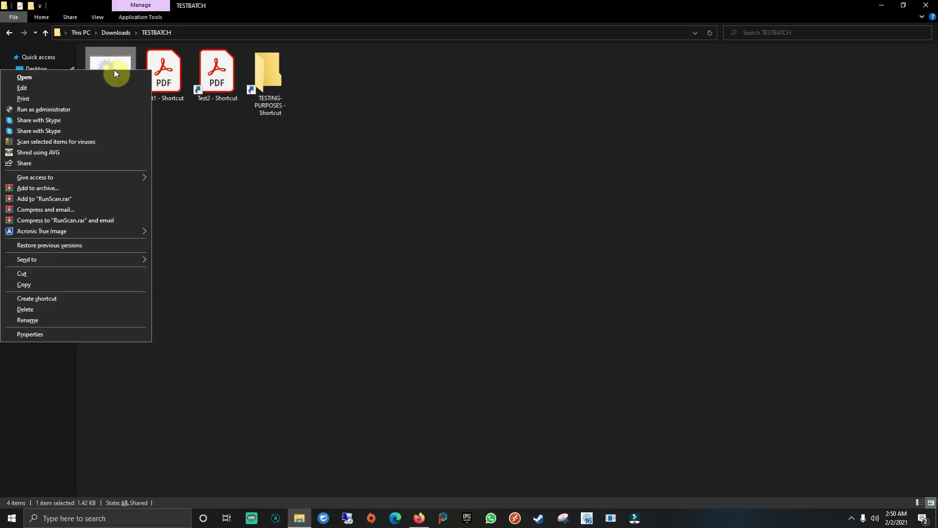
click(77, 113)
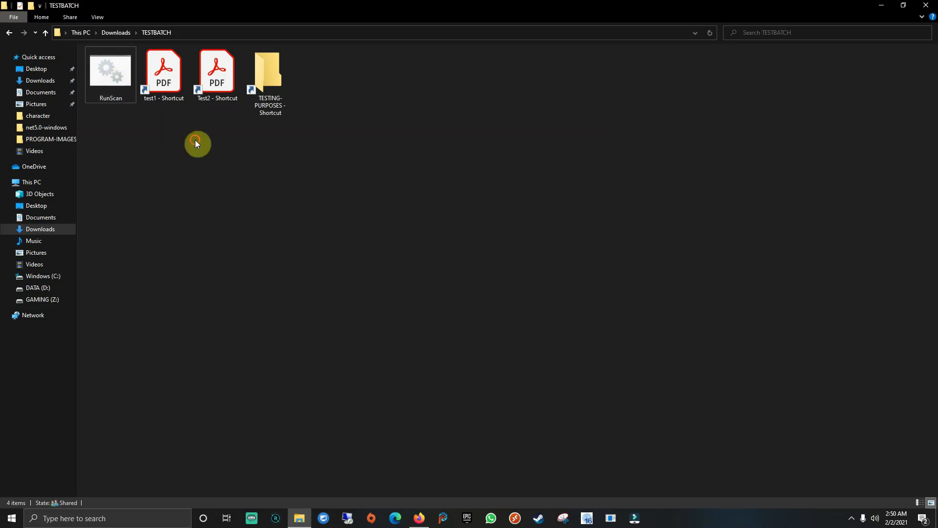
Run RunScan, continue past its pause, and cancel Disk Cleanup to restore test1, Test2 and TESTING-PURPOSES
double_click(113, 76)
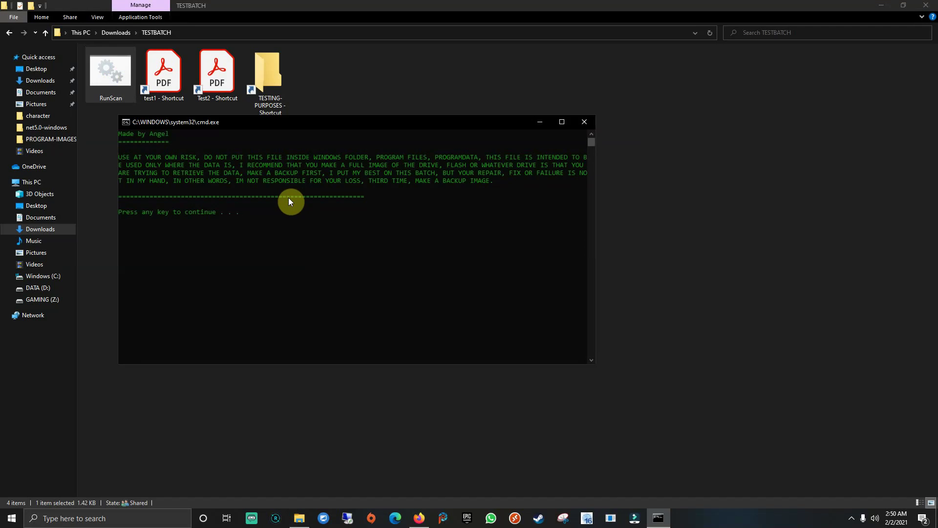
key(Return)
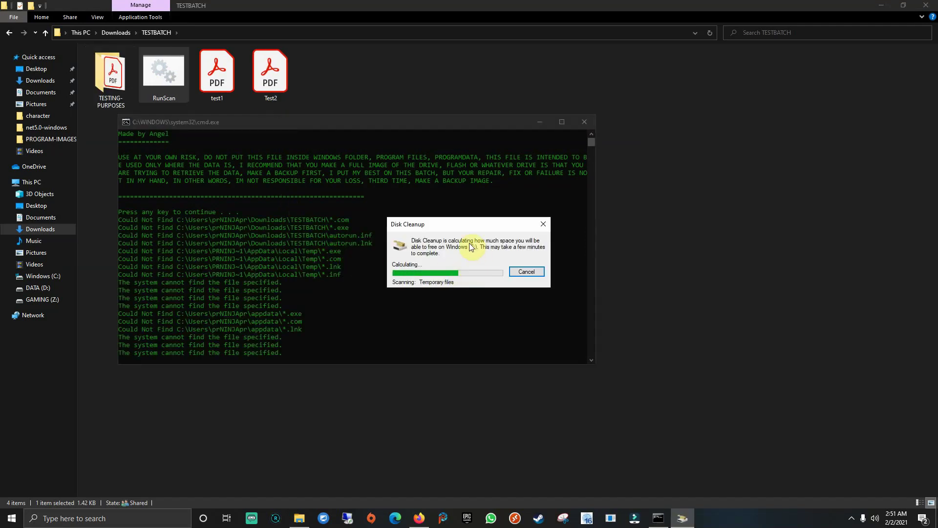
click(519, 272)
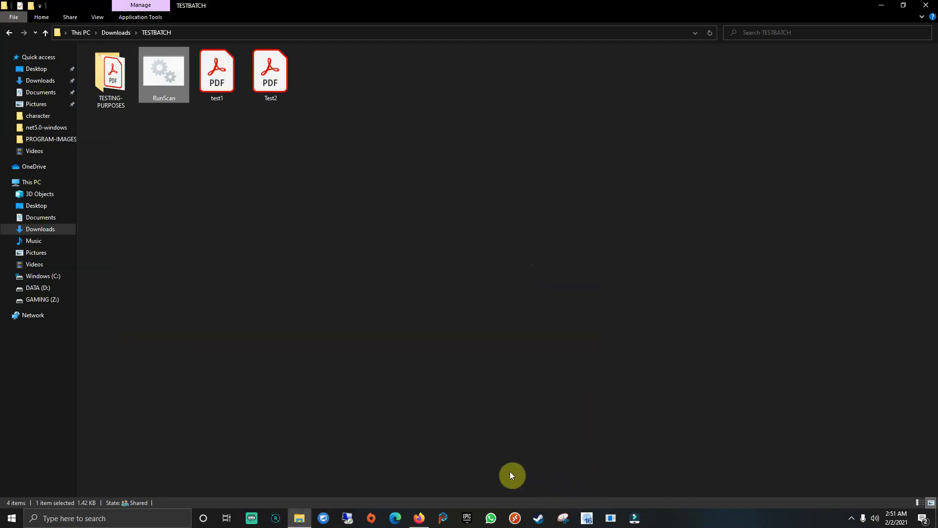
click(352, 395)
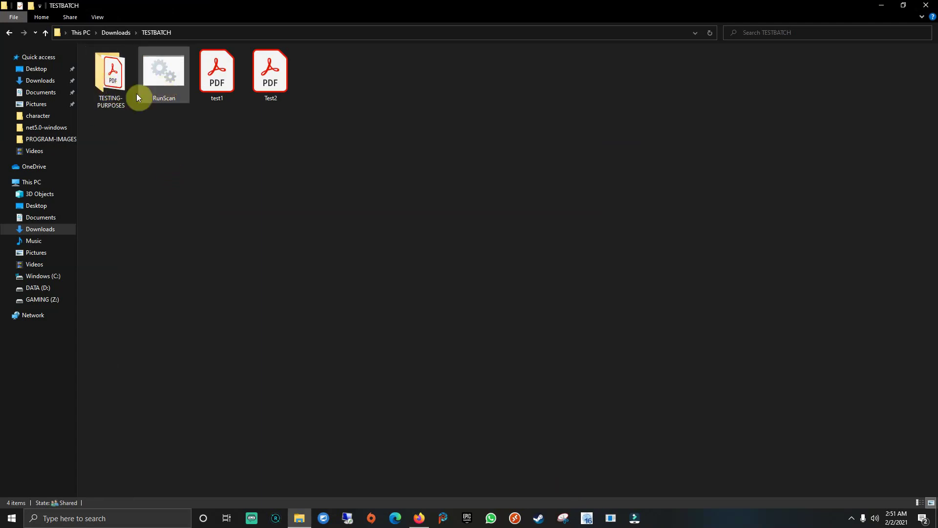
mouse_move(115, 86)
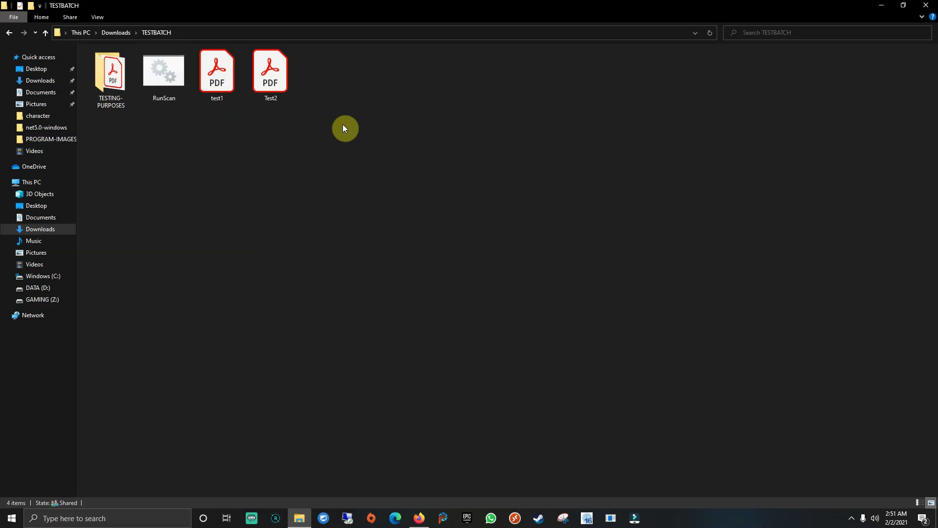
click(225, 86)
right_click(225, 86)
click(189, 406)
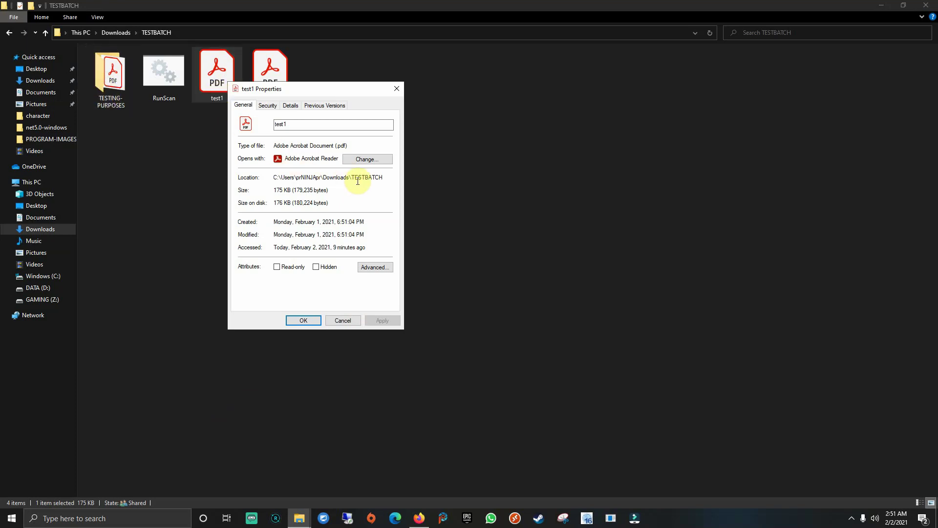
drag(276, 180, 392, 177)
click(343, 319)
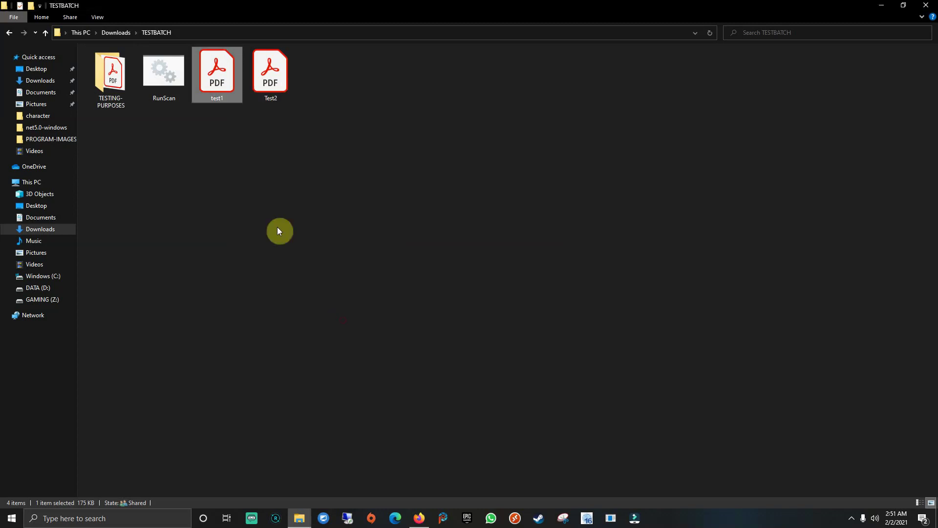
click(276, 78)
right_click(277, 74)
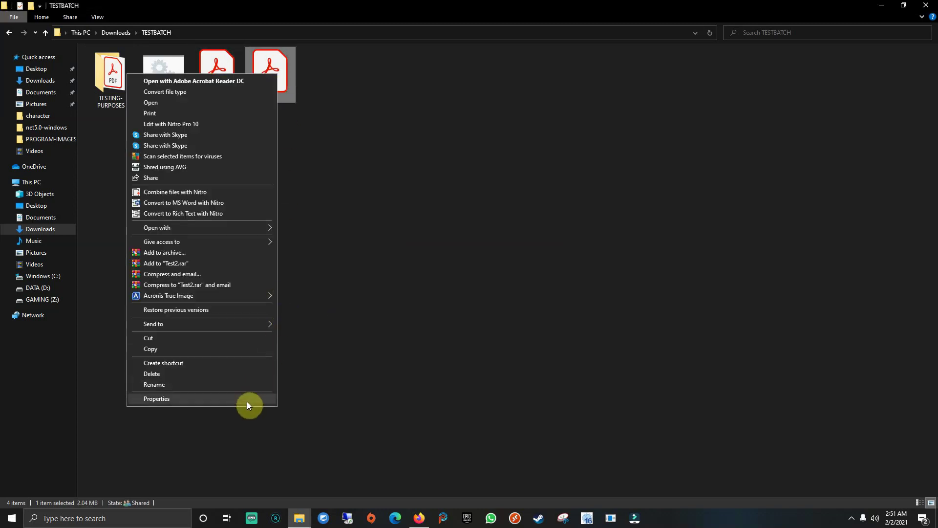
click(247, 402)
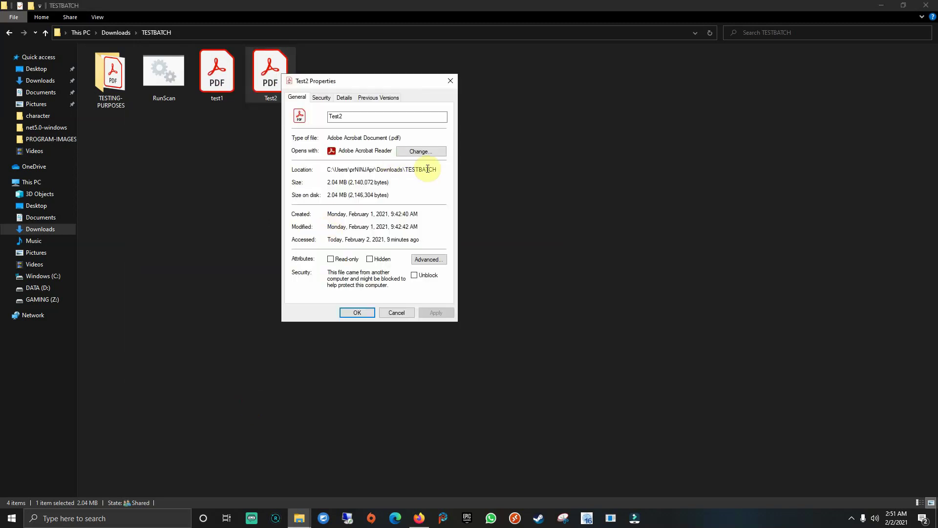
drag(424, 169, 327, 171)
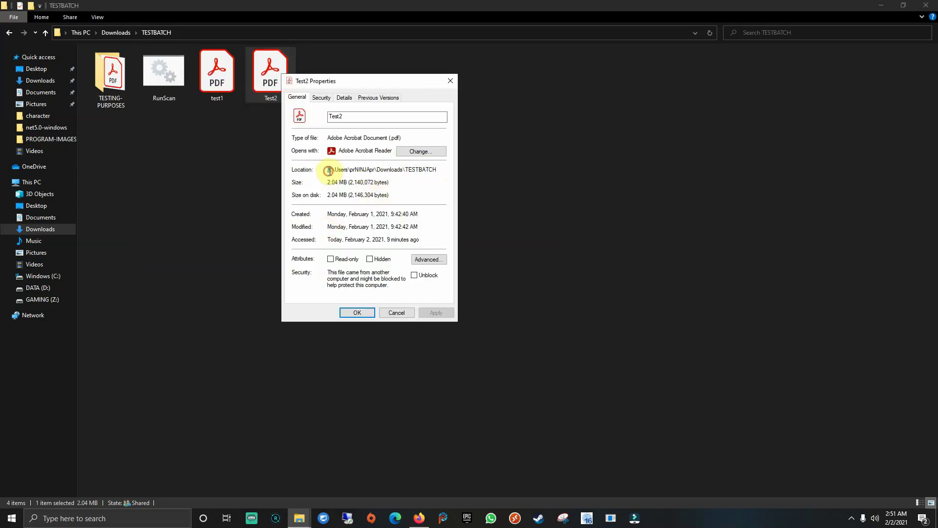
drag(403, 138, 312, 138)
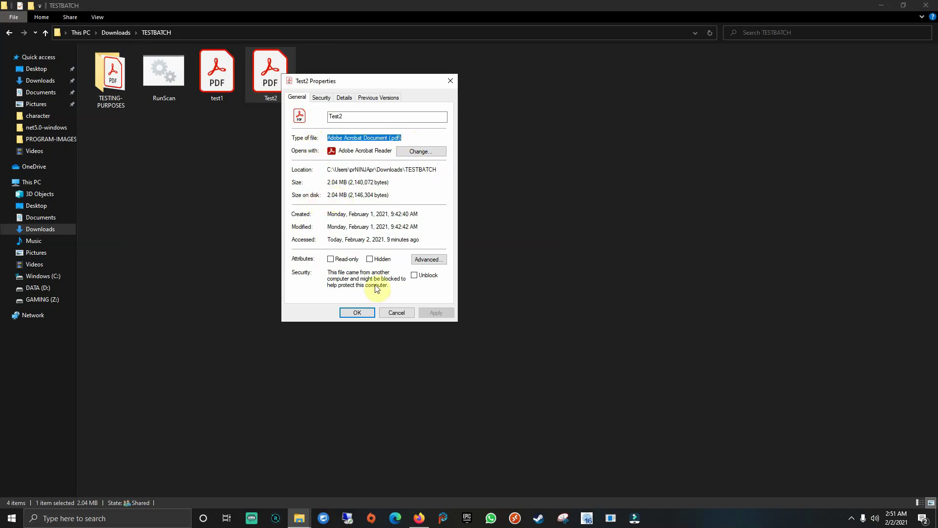
click(383, 313)
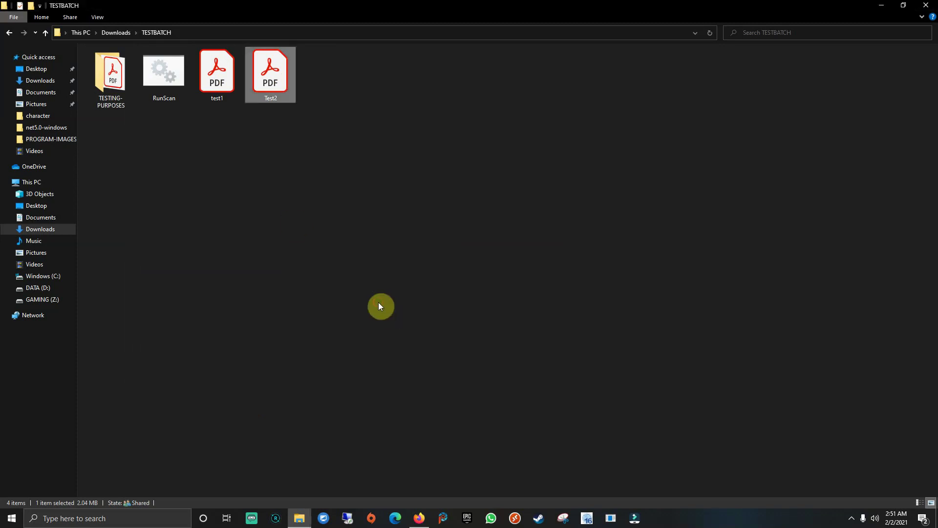
right_click(111, 79)
click(122, 343)
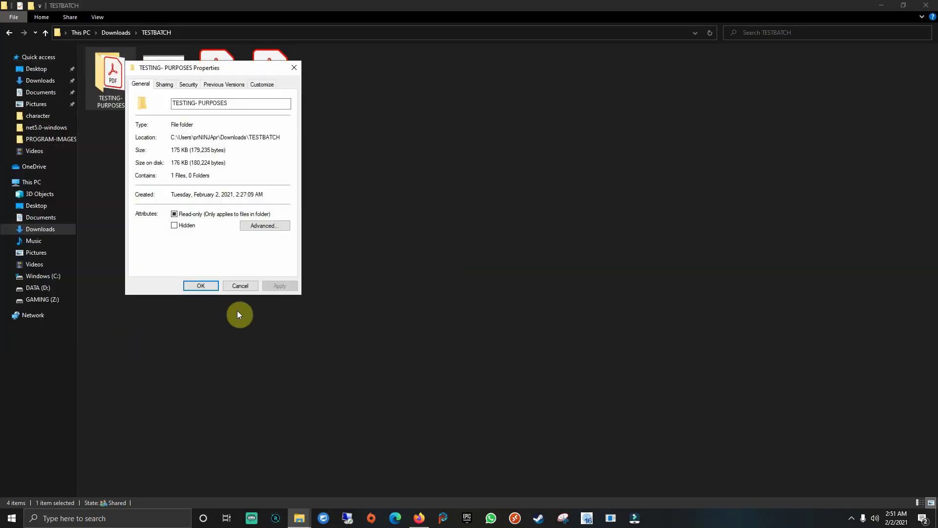
drag(168, 137, 279, 138)
click(279, 138)
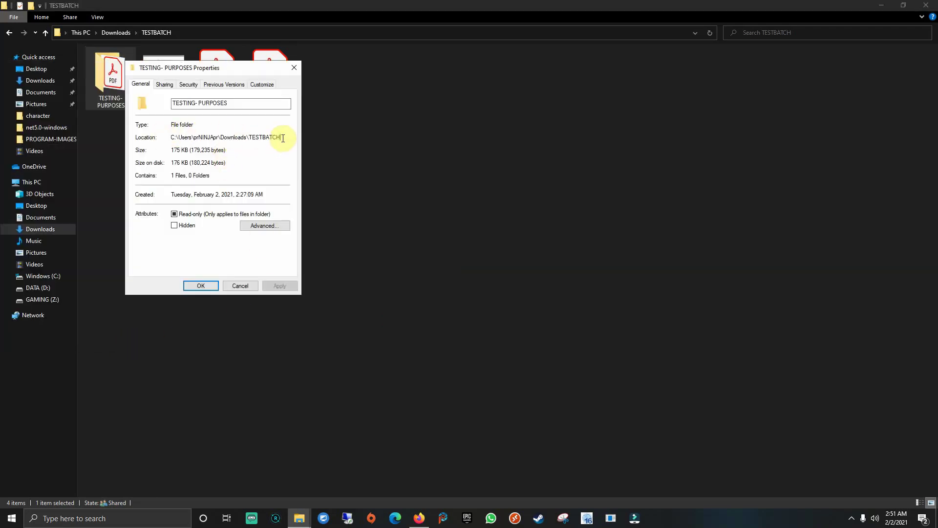
click(240, 286)
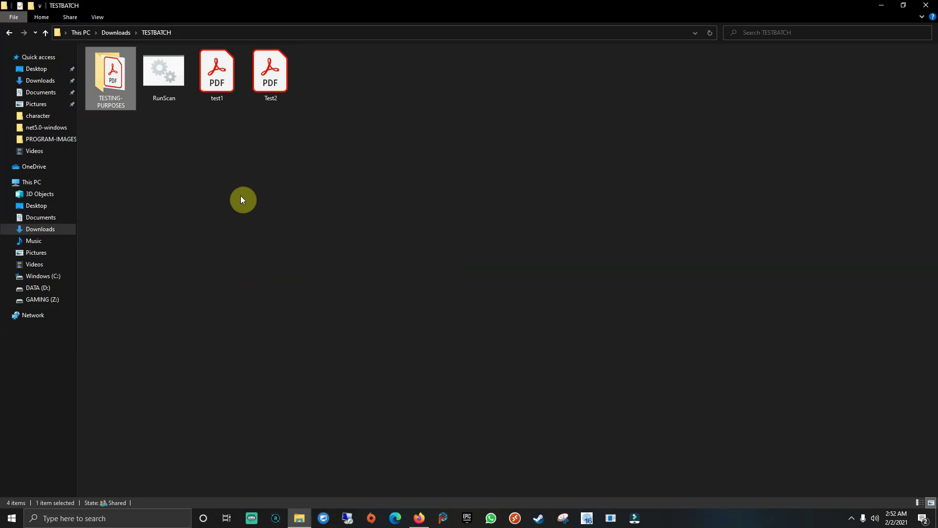